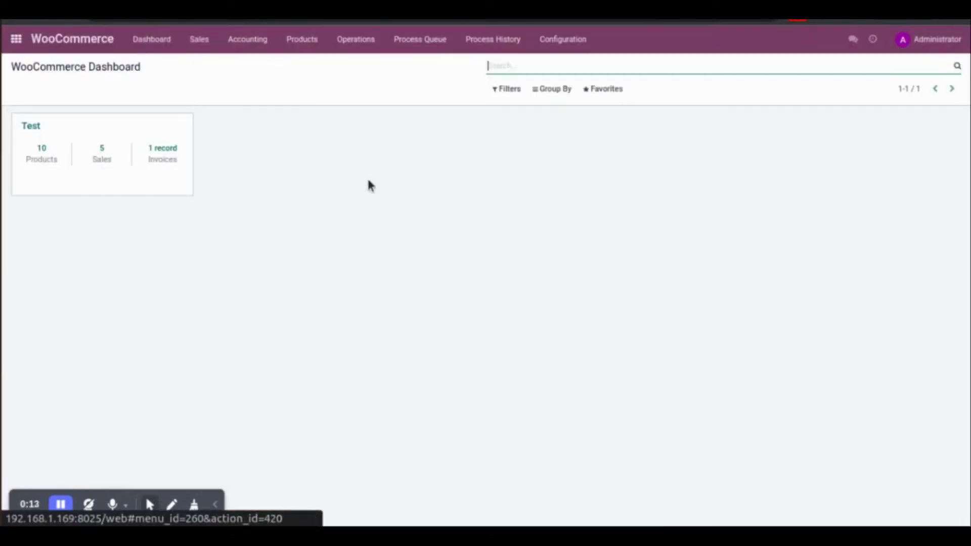
Open the Test connector's form from the WooCommerce Integration list.
click(561, 40)
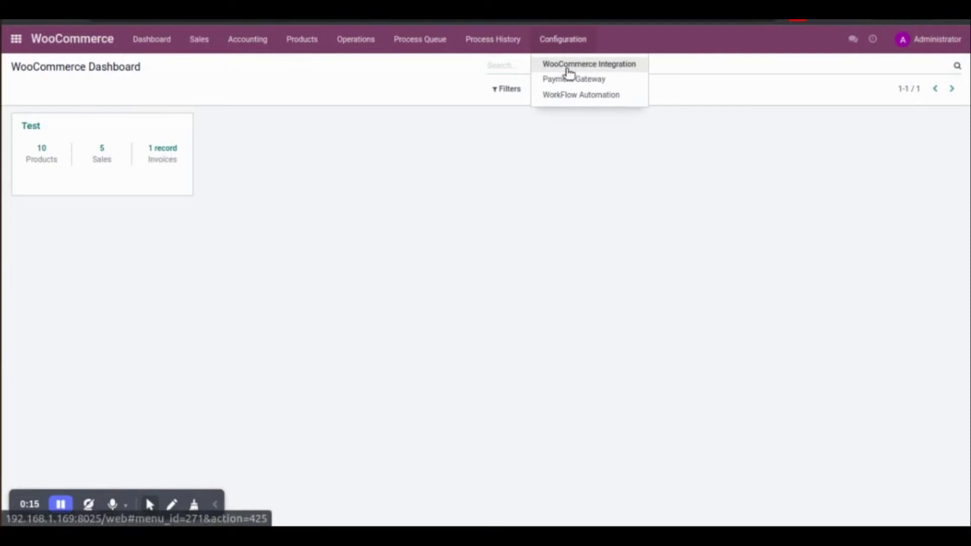
click(566, 66)
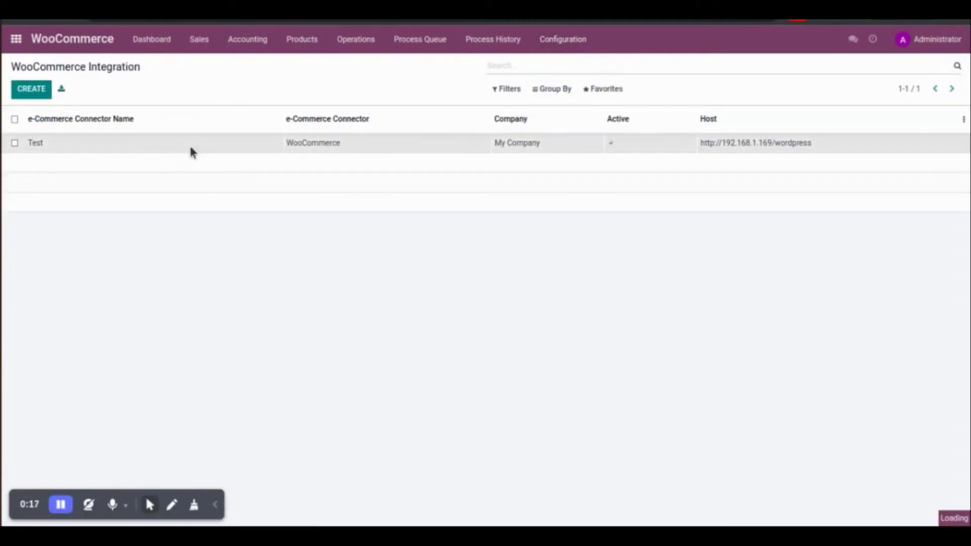
click(191, 152)
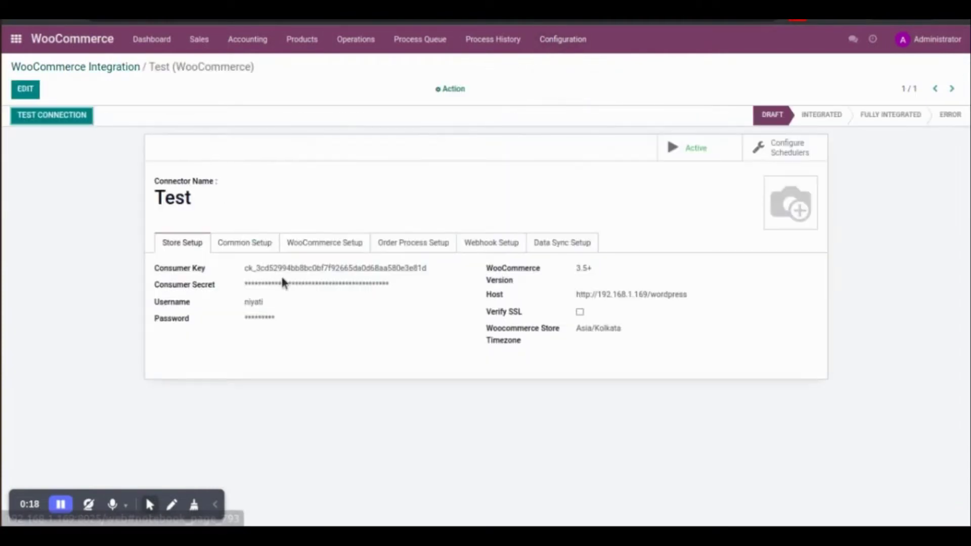
Limit the Test connector's Import Order Status to Processing and Completed, then save.
click(320, 244)
click(25, 89)
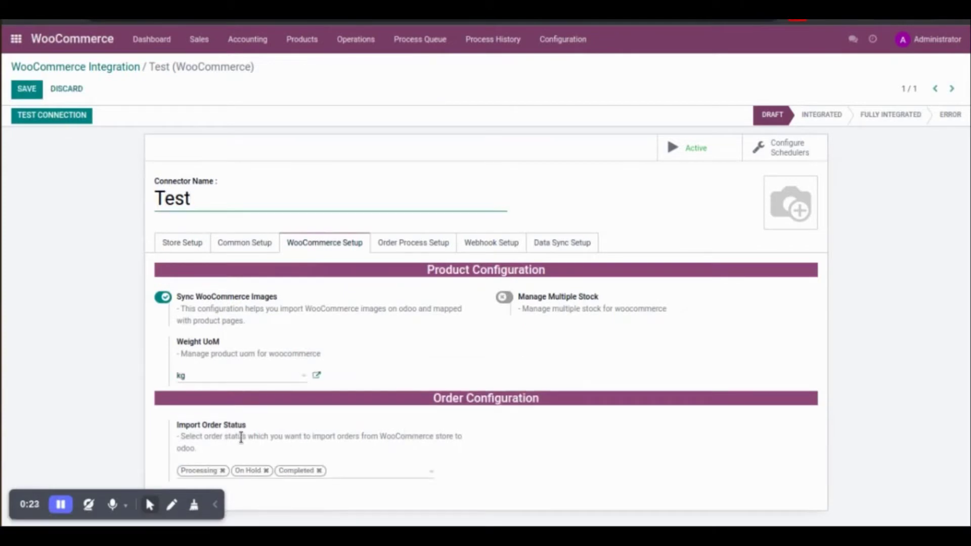
click(366, 472)
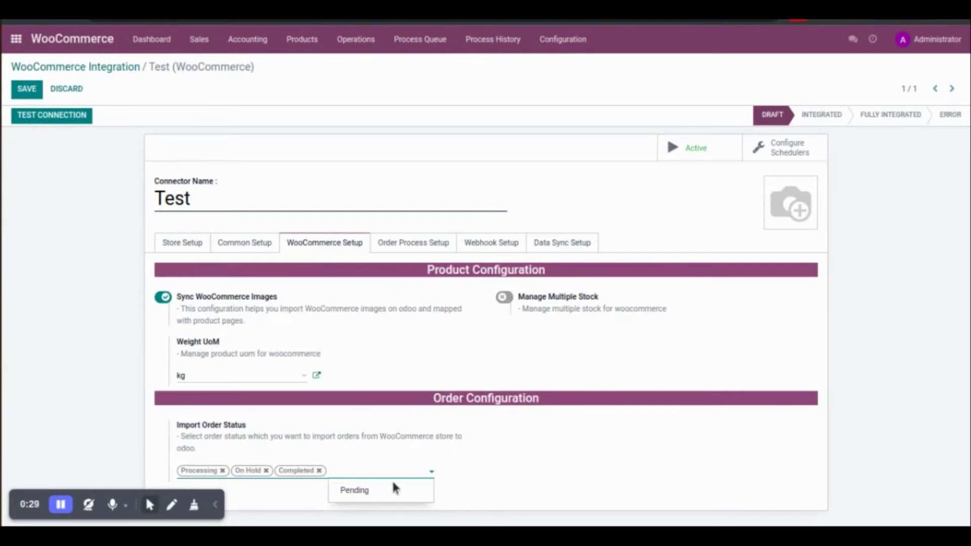
click(378, 490)
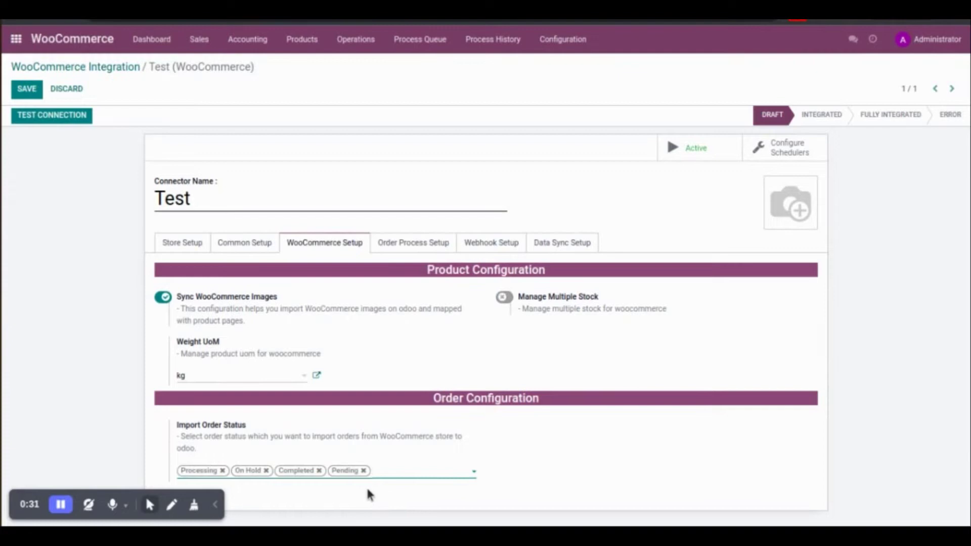
click(264, 471)
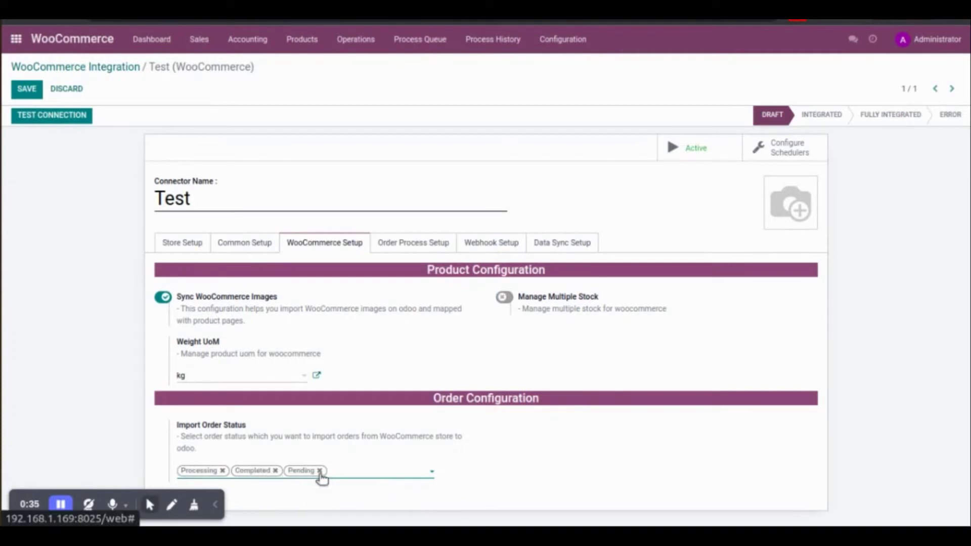
click(319, 471)
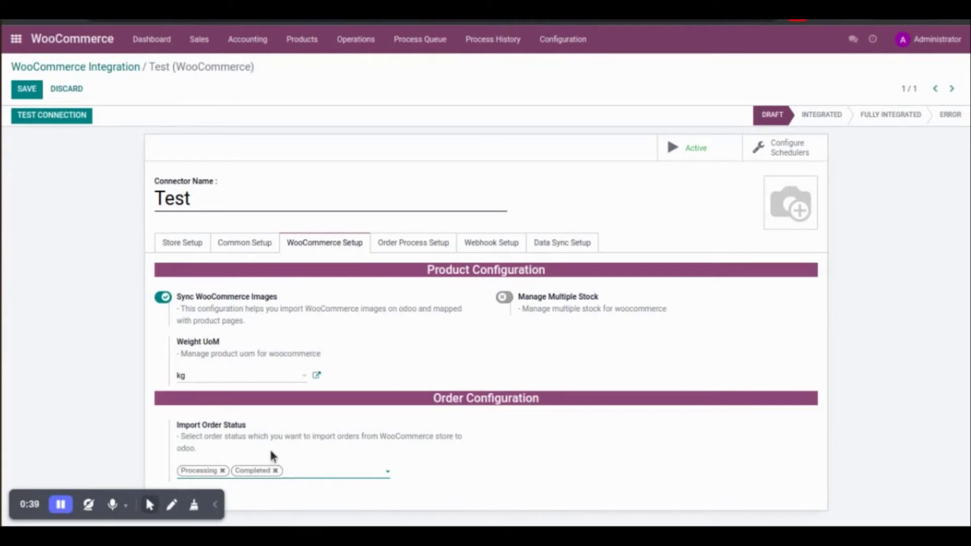
click(49, 117)
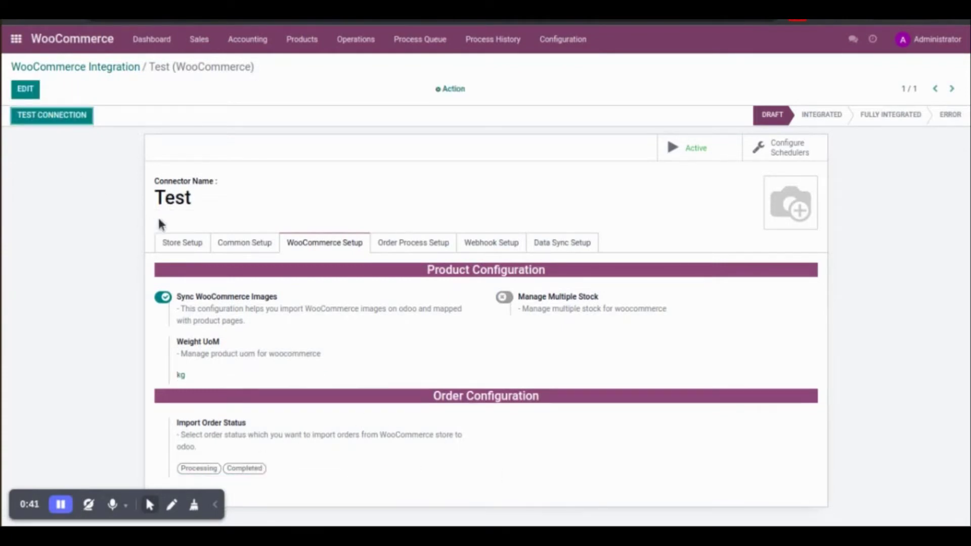
Review the e-Commerce Apply Tax options in Common Setup and keep Follow Odoo Tax.
click(244, 244)
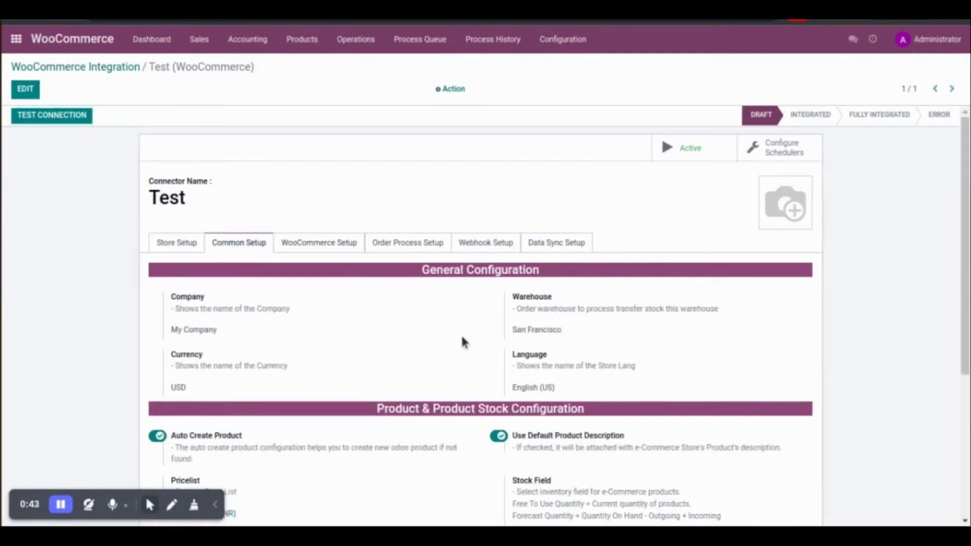
scroll(461, 405, down, 5)
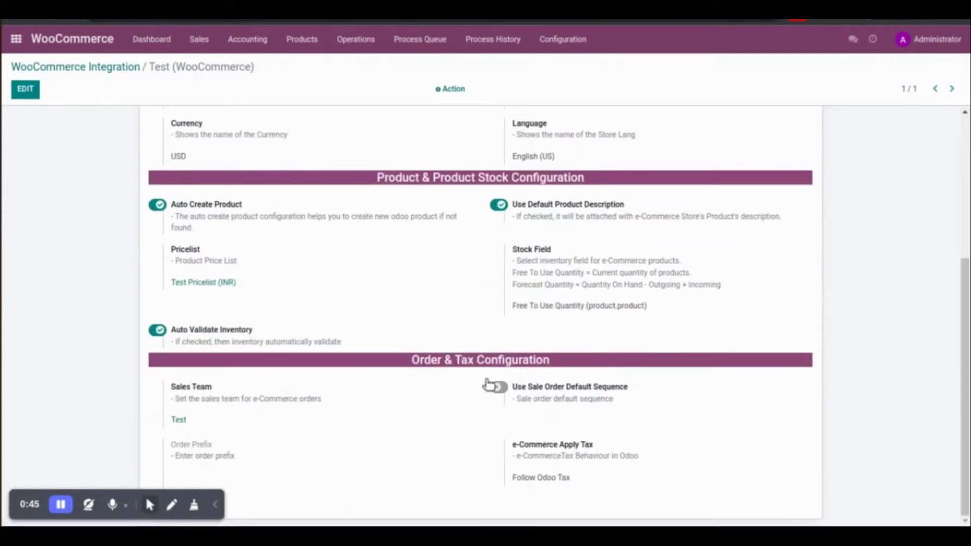
click(25, 91)
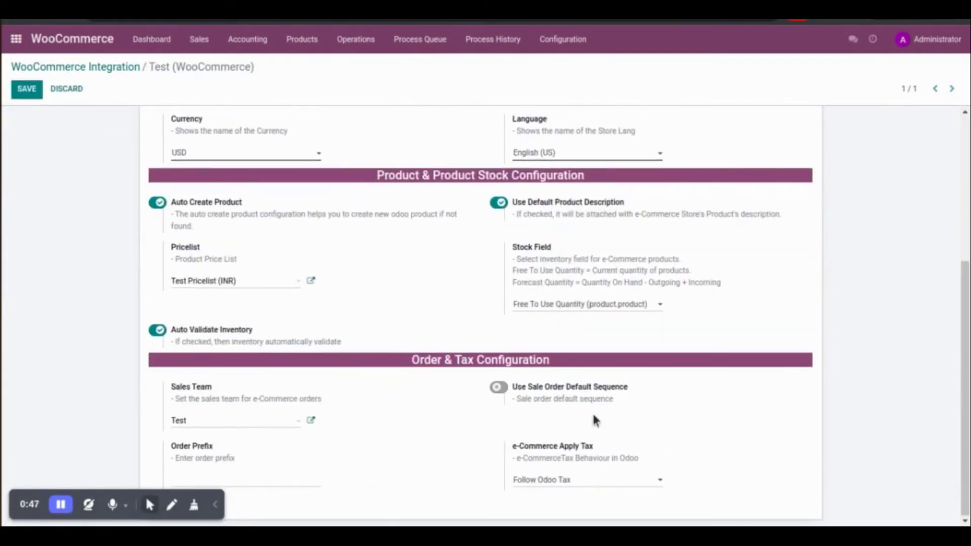
click(579, 483)
click(580, 483)
click(581, 485)
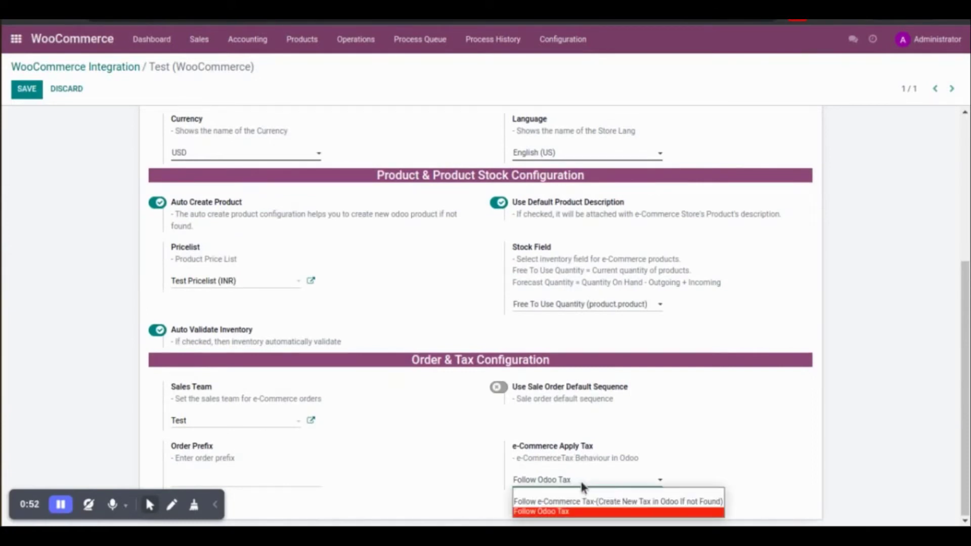
click(631, 502)
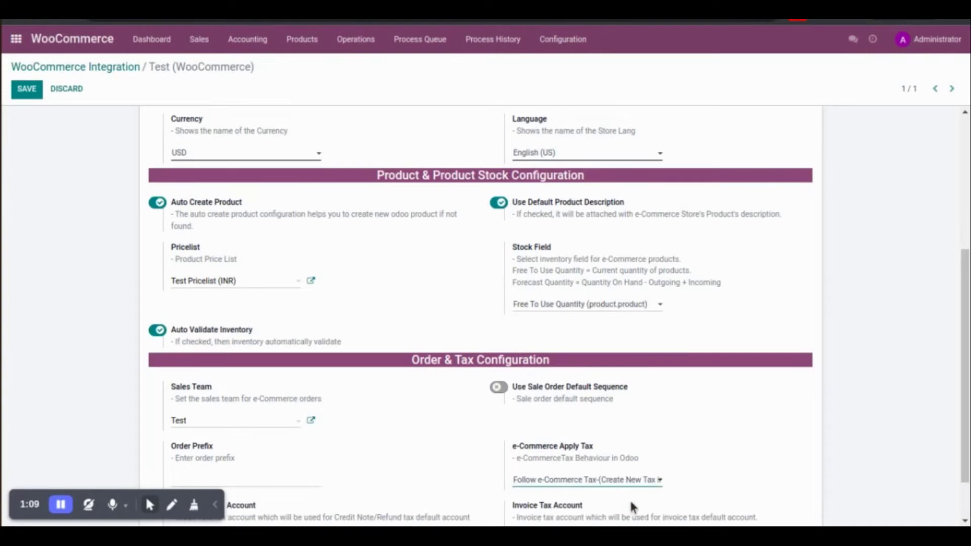
click(607, 483)
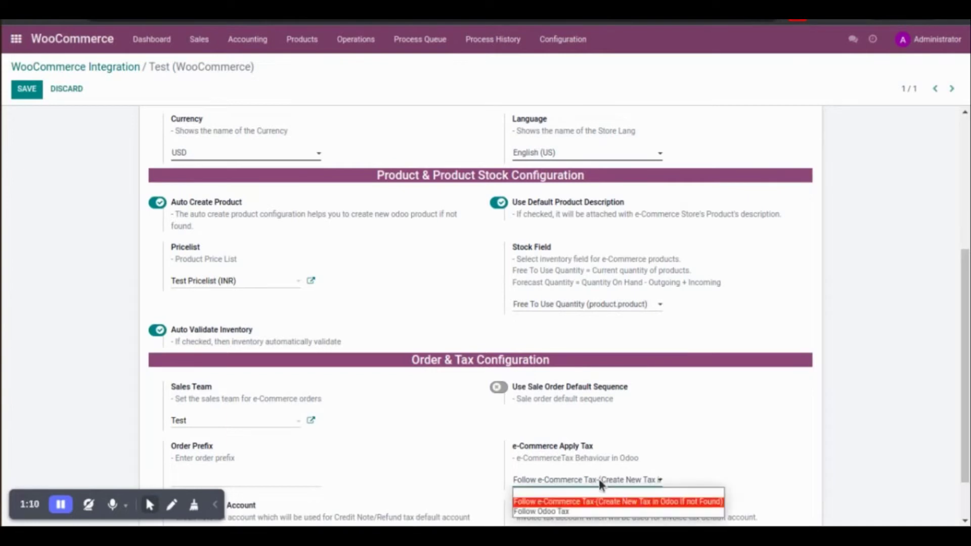
click(591, 511)
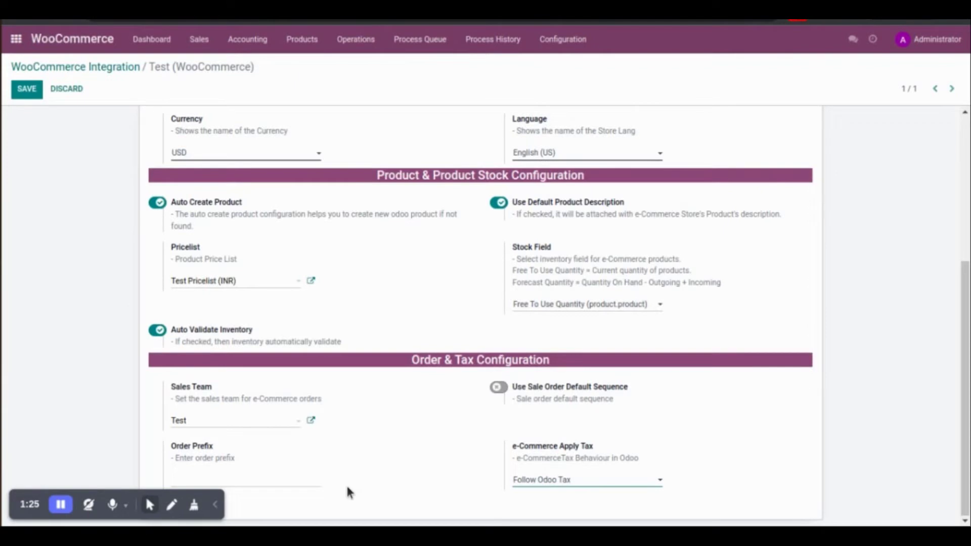
Test the connection to the WooCommerce store and fully integrate the connector.
scroll(347, 492, up, 5)
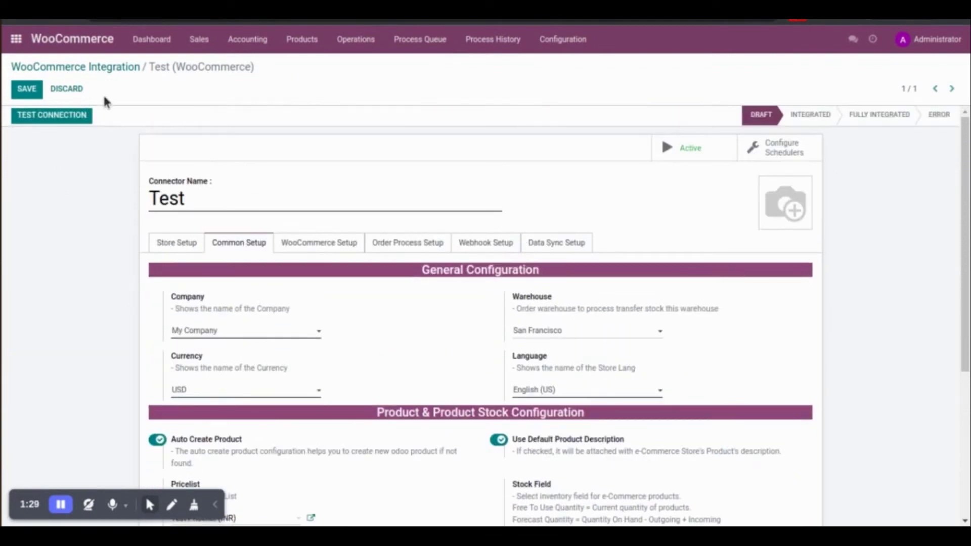
click(66, 120)
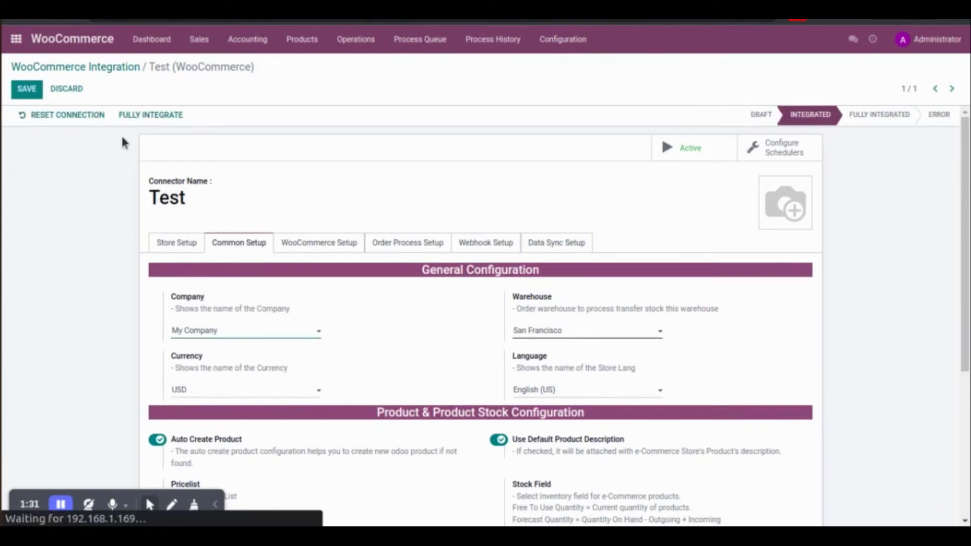
click(145, 116)
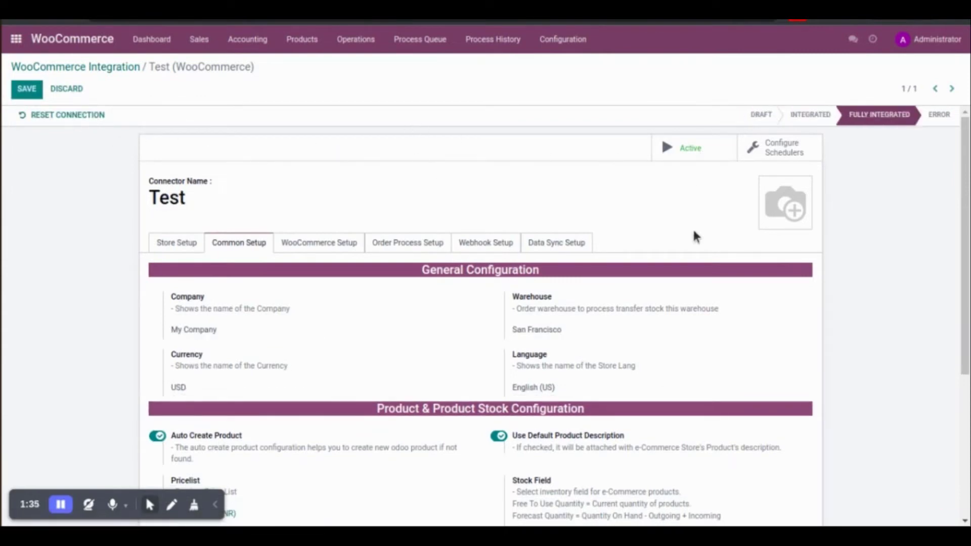
click(788, 154)
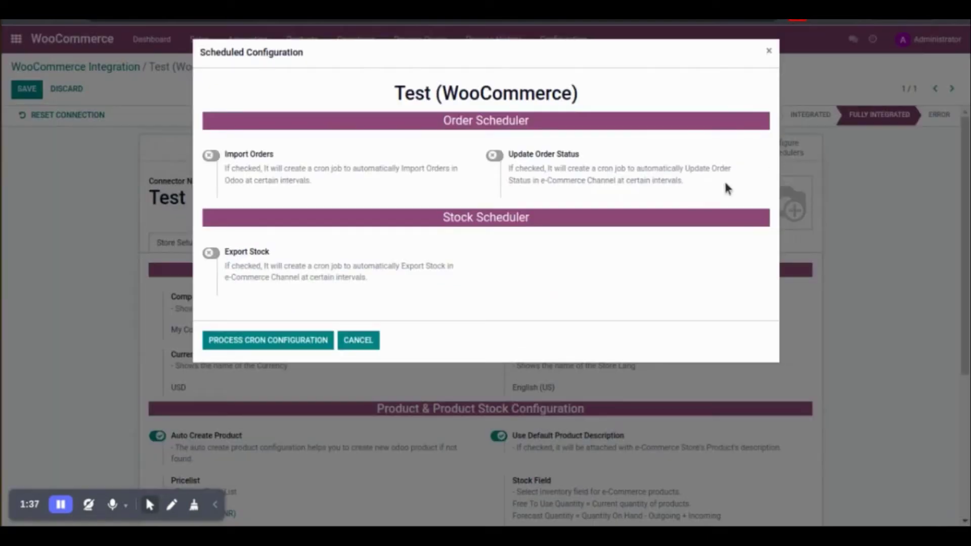
click(212, 156)
double_click(226, 218)
text(10)
click(259, 268)
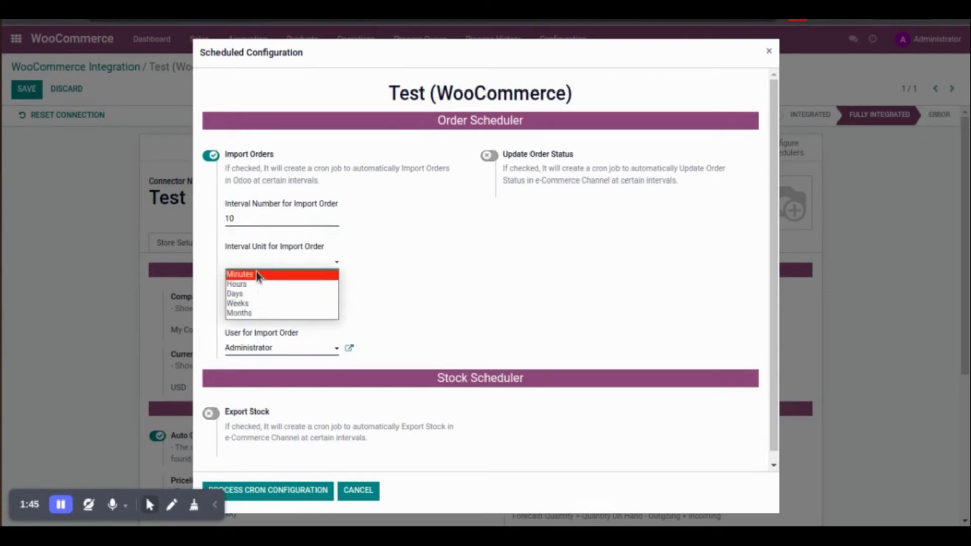
click(258, 275)
click(260, 307)
click(353, 171)
click(445, 340)
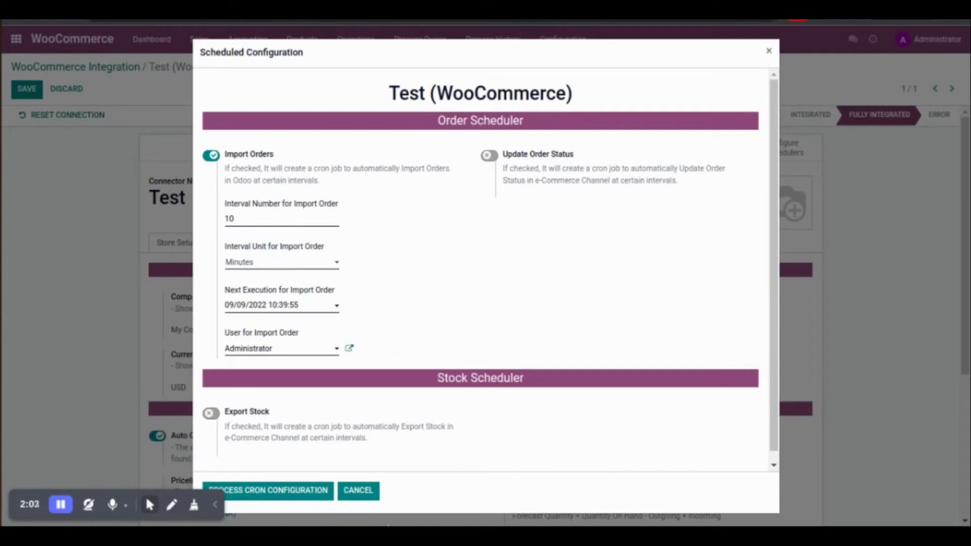
click(357, 490)
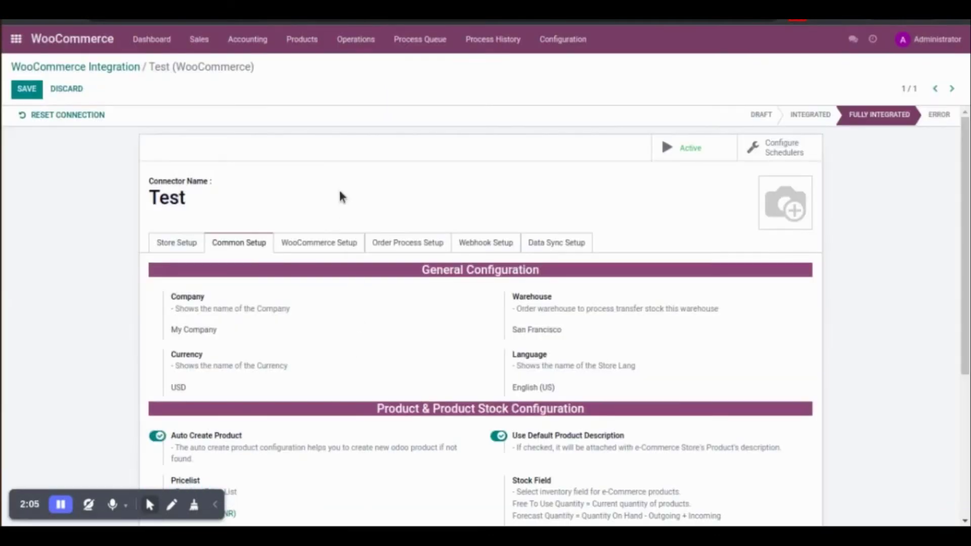
Start an Import Orders operation for the Test connector in WooCommerce Operations.
click(352, 47)
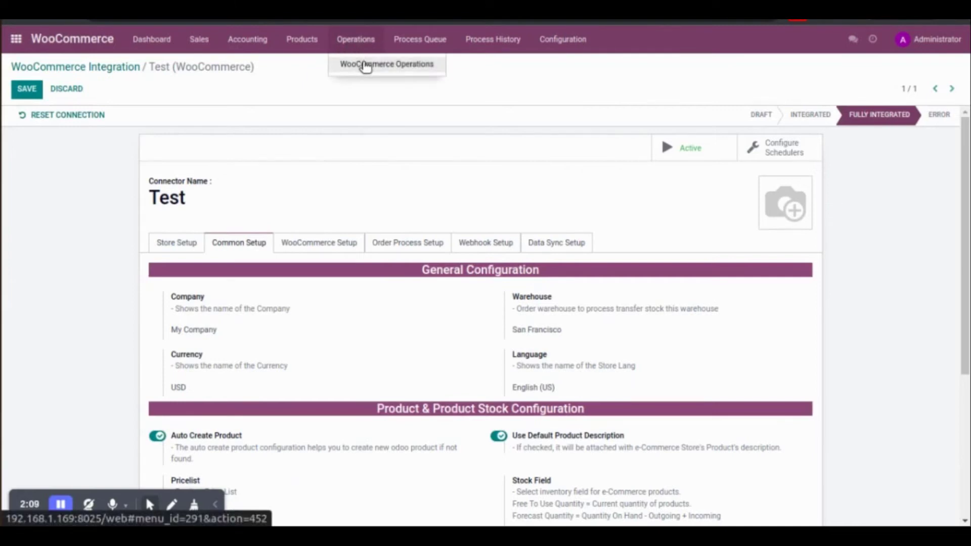
click(365, 66)
click(351, 97)
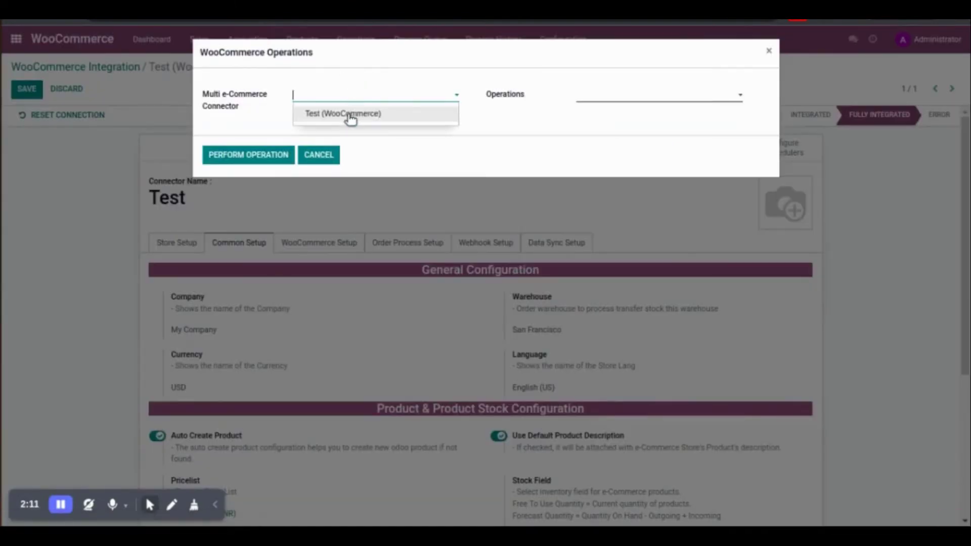
click(350, 115)
click(609, 99)
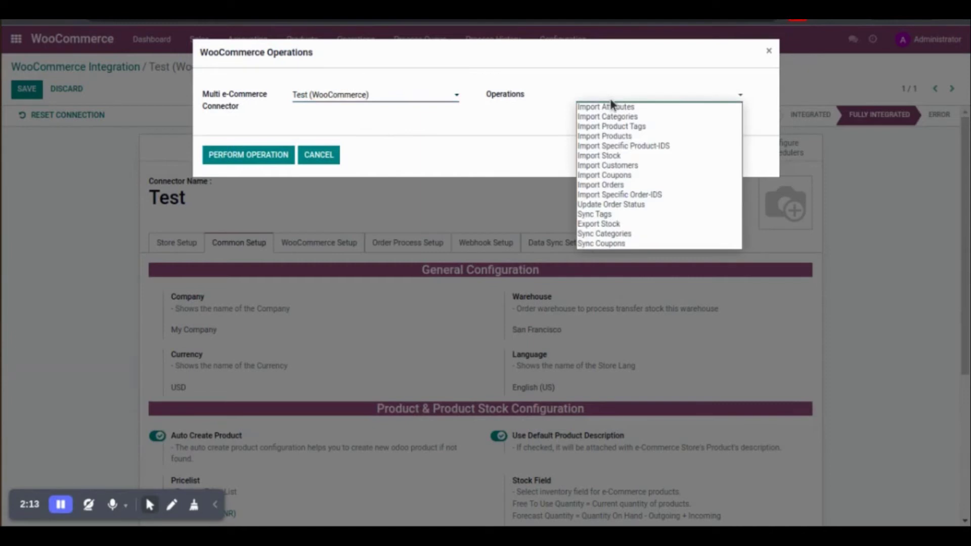
click(624, 185)
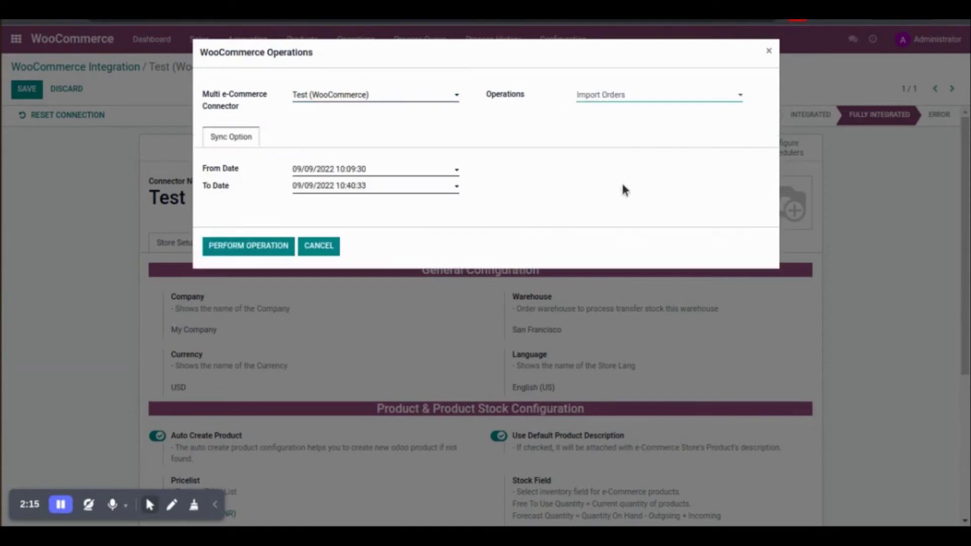
Set the date range 09/08/2022 to 09/10/2022 and run the order import.
click(389, 168)
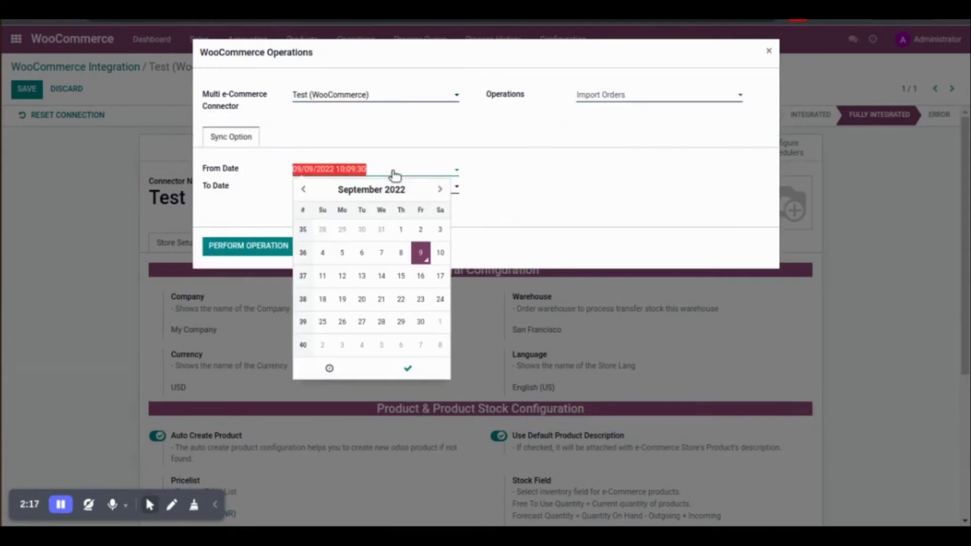
click(303, 190)
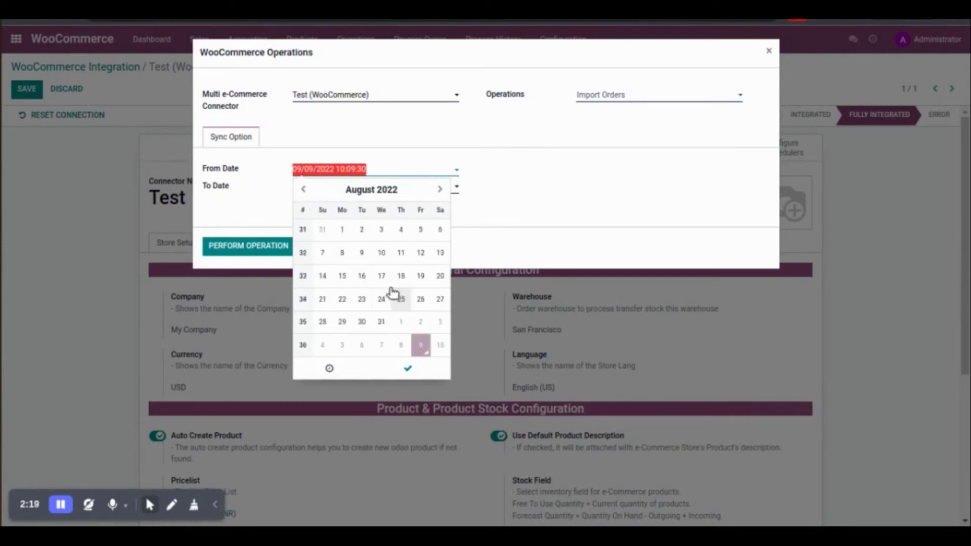
click(557, 214)
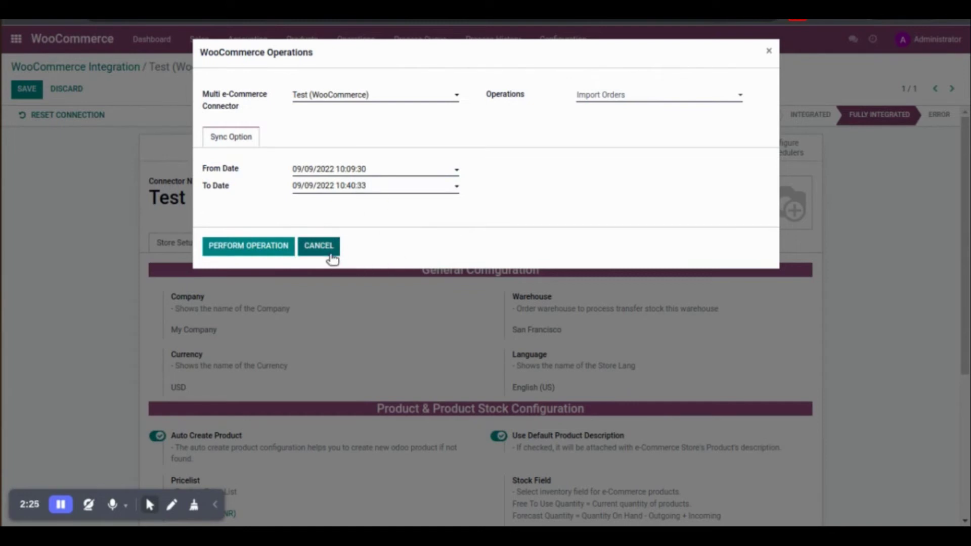
click(370, 171)
click(399, 253)
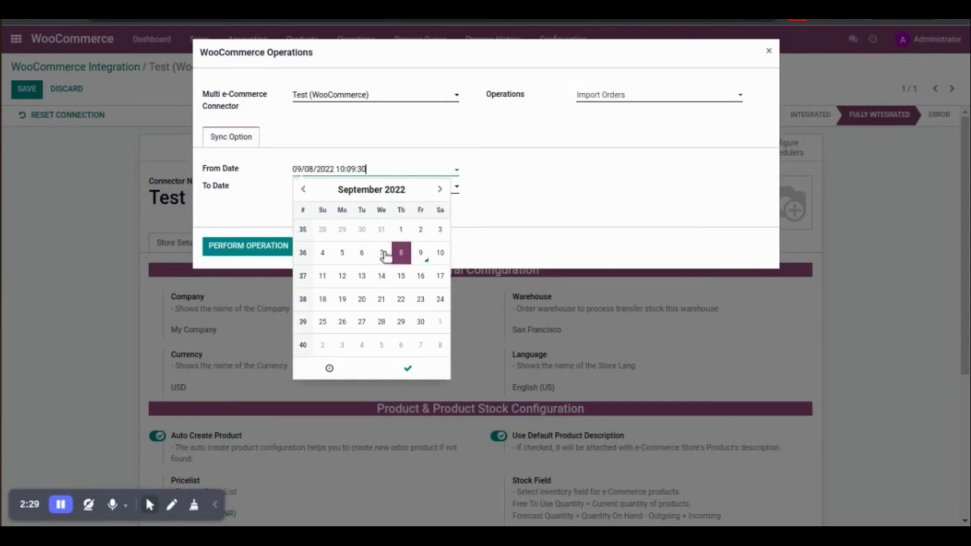
click(524, 207)
click(359, 193)
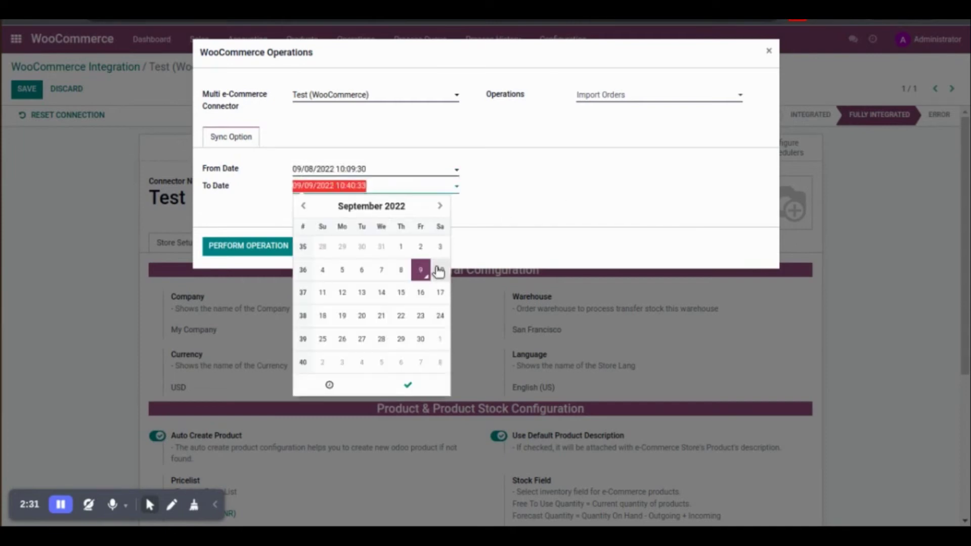
click(438, 271)
click(254, 245)
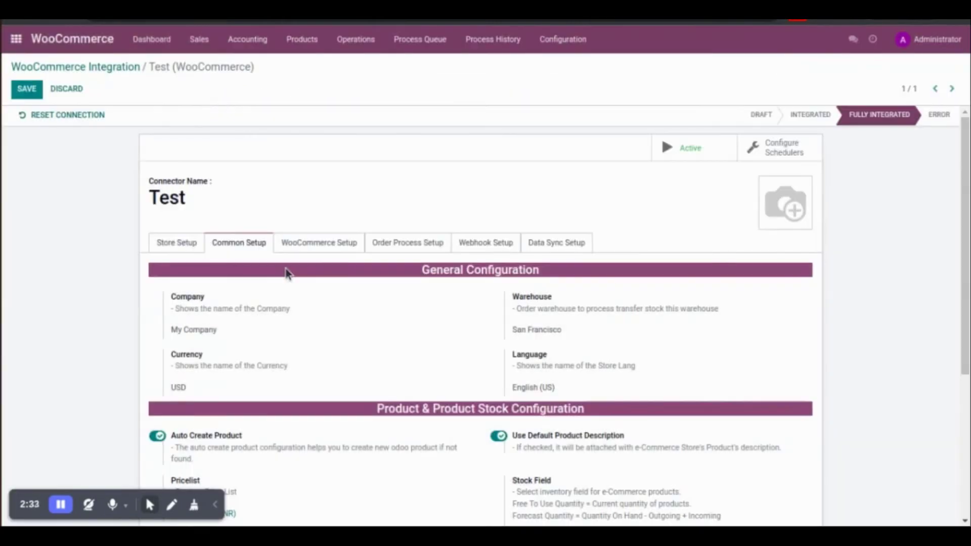
Manually process order queue OCS000006 and confirm, completing orders 317 and 318.
click(413, 47)
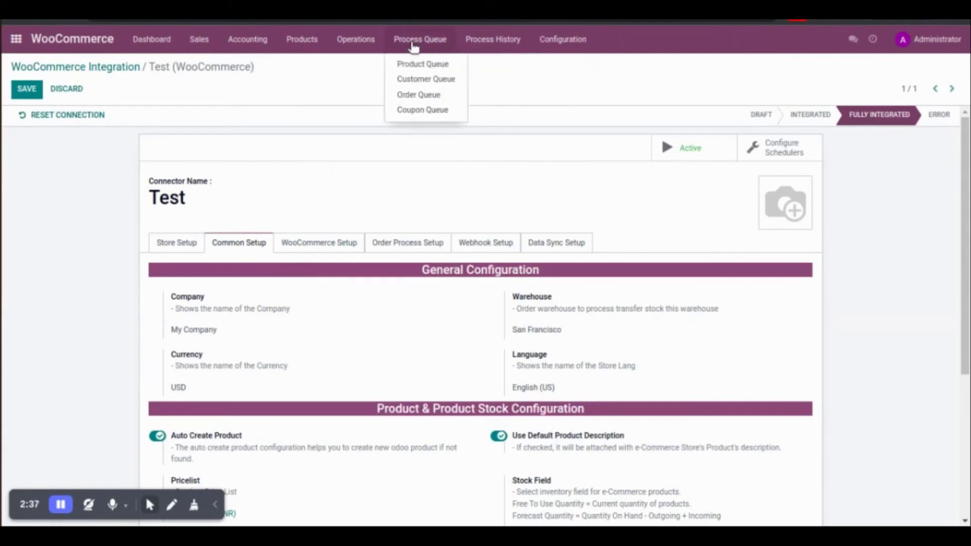
click(425, 98)
click(335, 144)
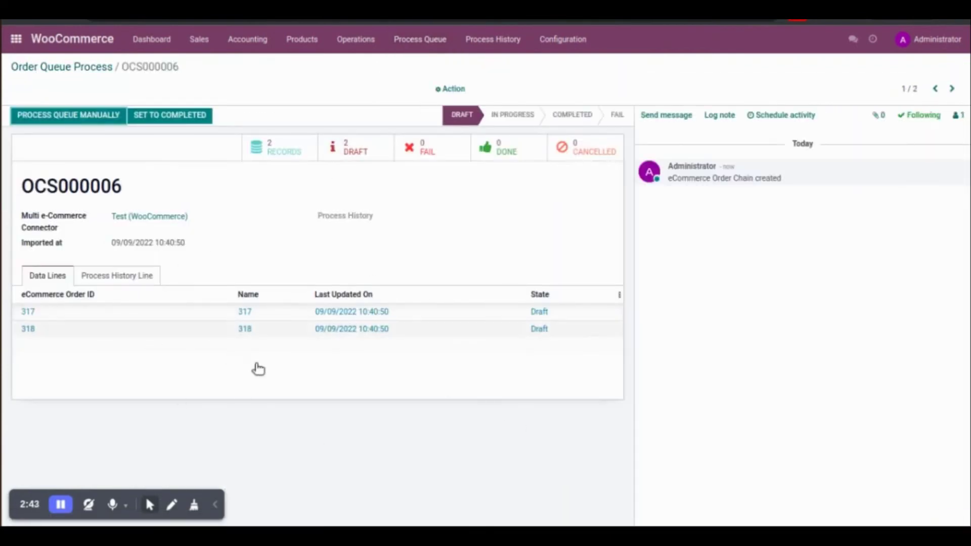
click(65, 114)
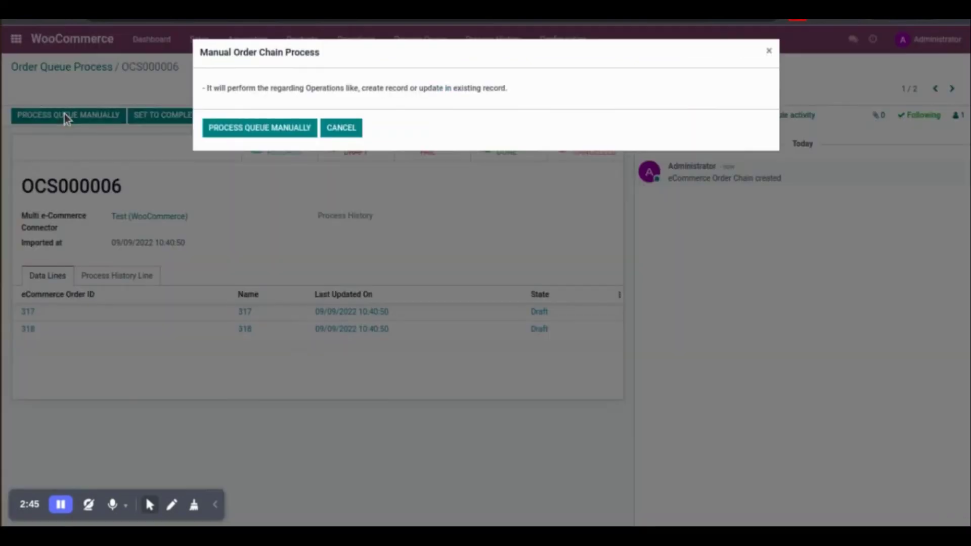
click(252, 130)
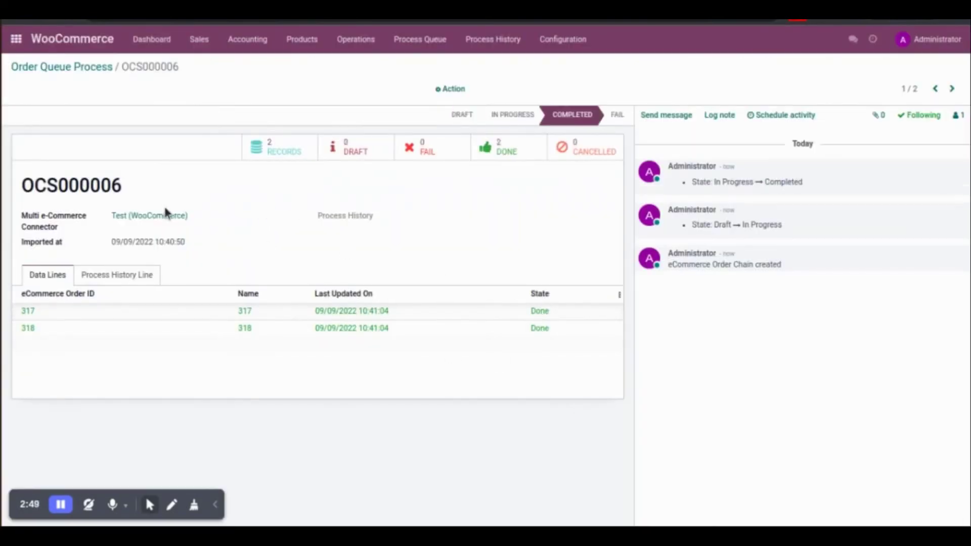
Open Sales Order 318 from the WooCommerce sales orders list to check it is Locked.
click(197, 40)
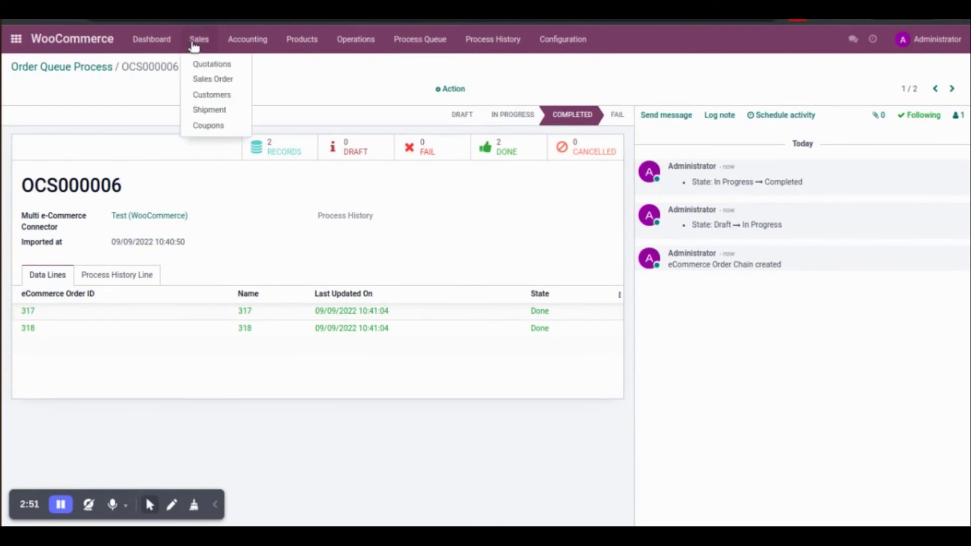
click(211, 79)
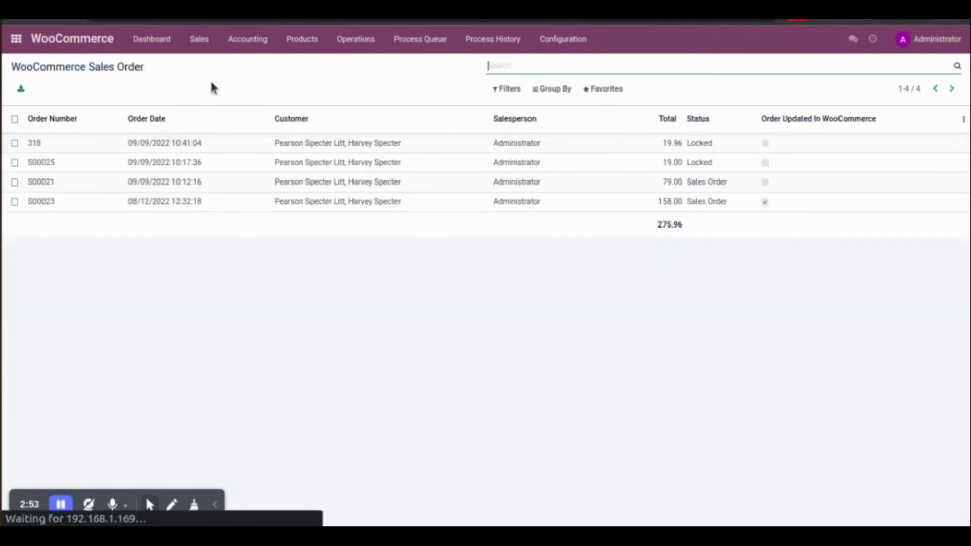
click(79, 148)
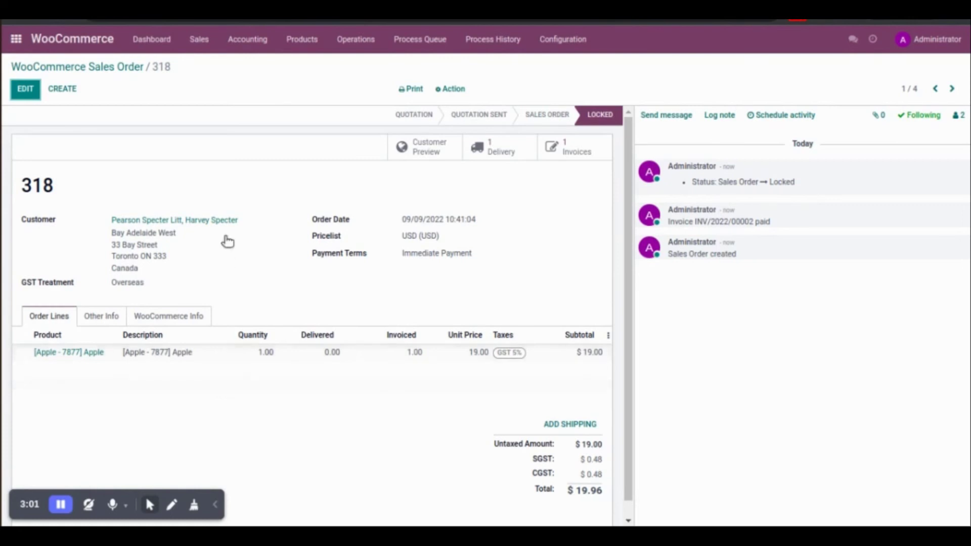
click(249, 187)
Choose the Test (WooCommerce) connector and the Import Specific Order-IDS operation.
click(409, 44)
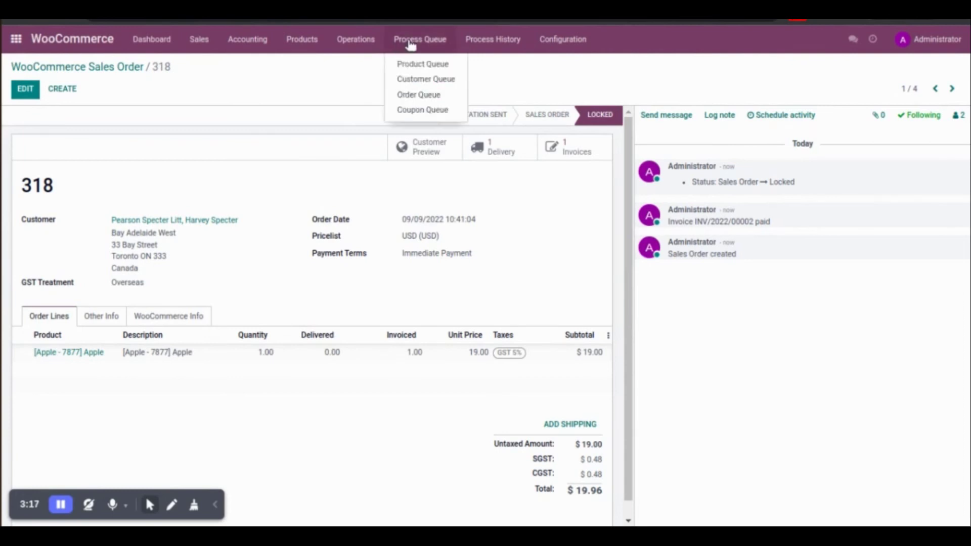
click(356, 40)
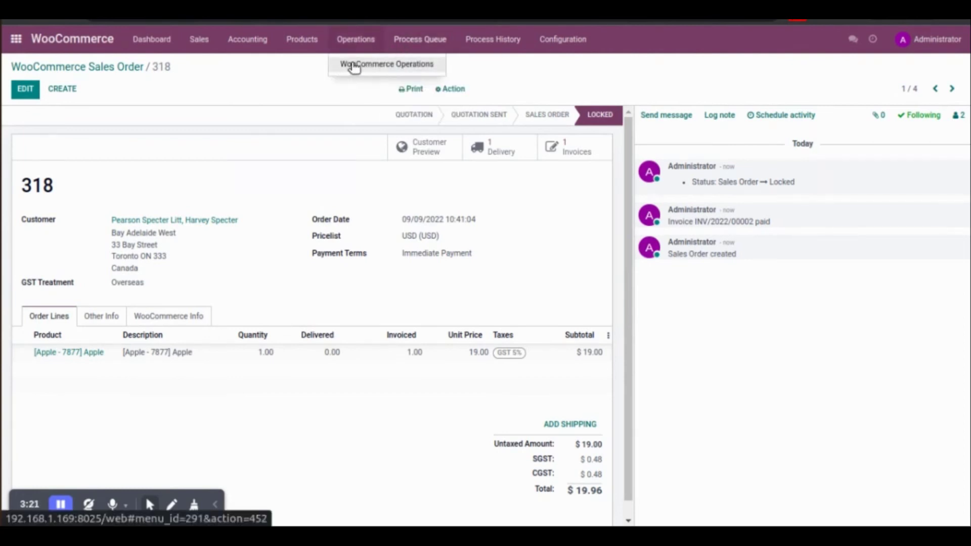
click(354, 66)
click(339, 97)
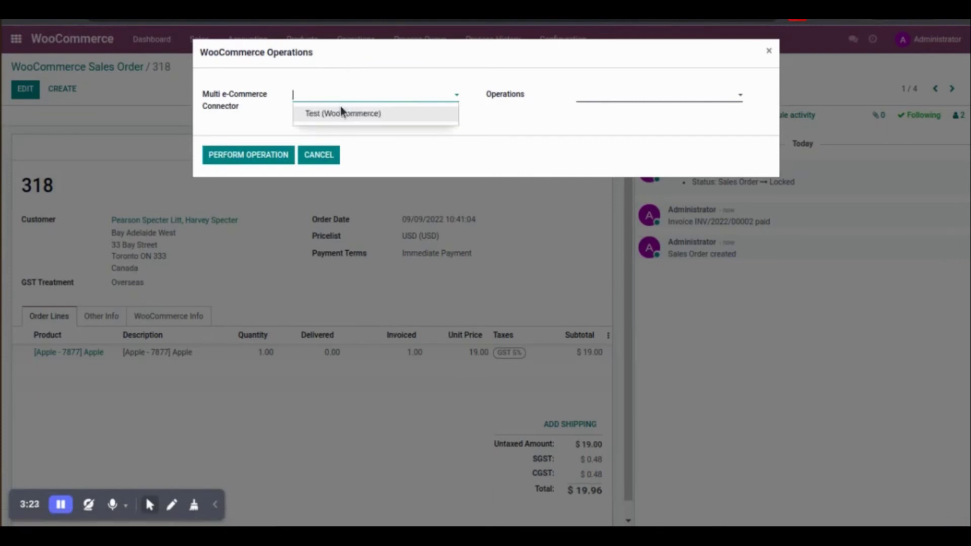
click(341, 111)
click(589, 98)
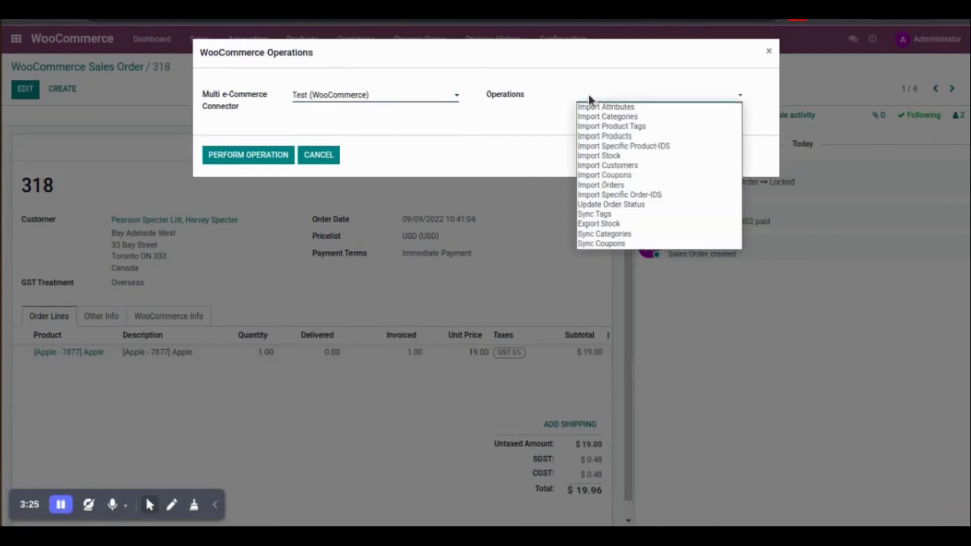
click(636, 199)
click(420, 175)
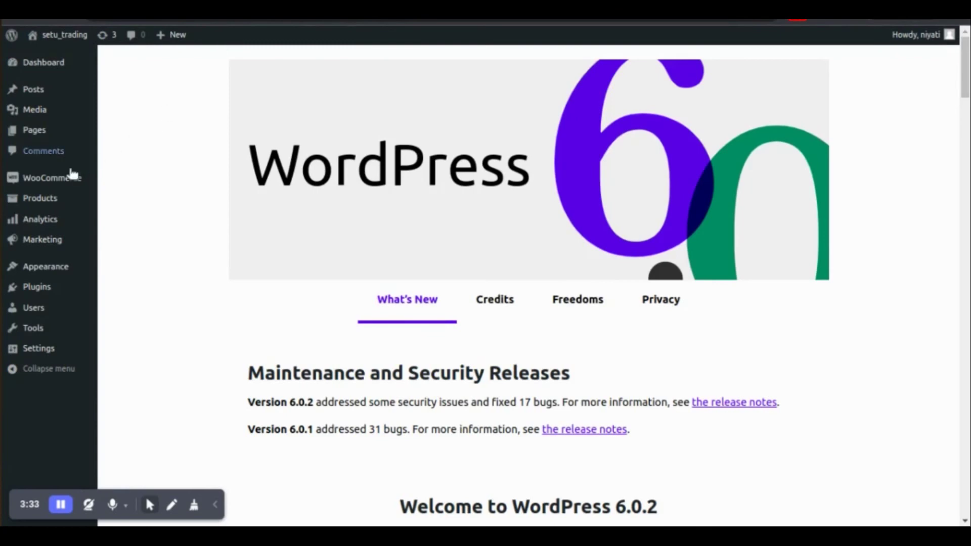
Open WooCommerce order #318 from the Orders list and select its number 318.
mouse_move(60, 186)
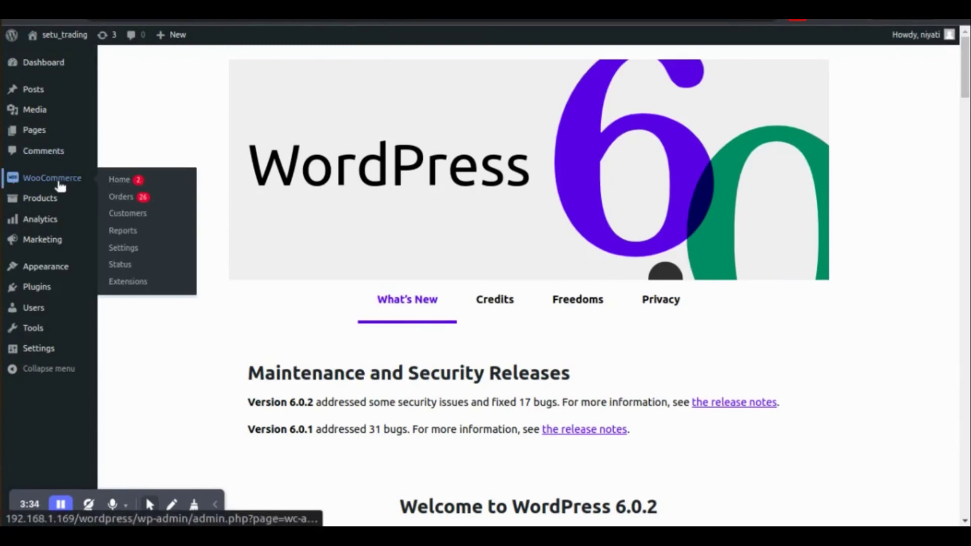
click(111, 199)
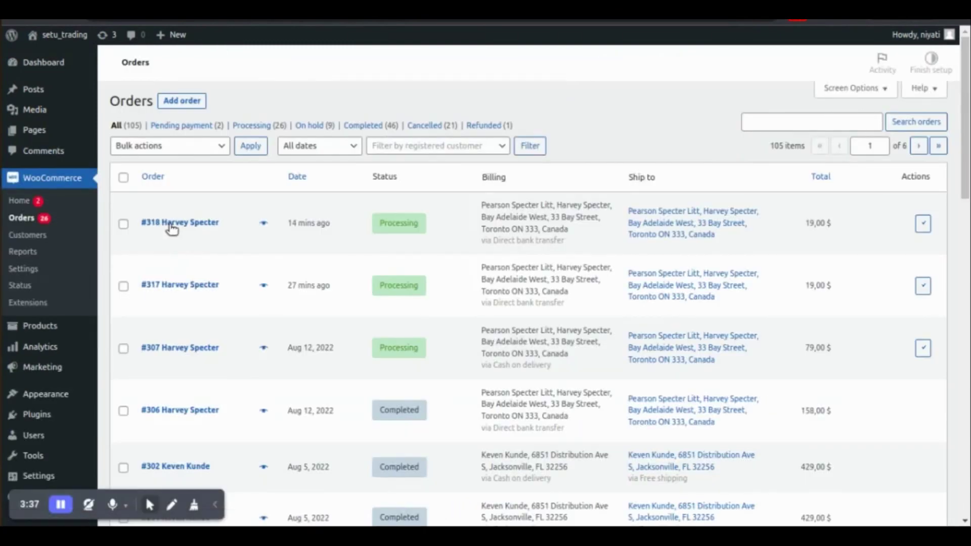
click(169, 223)
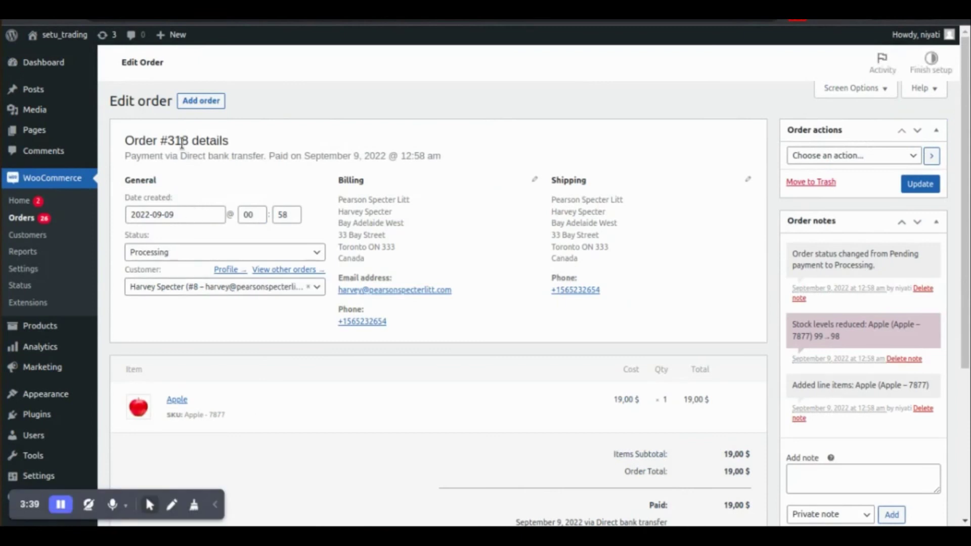
double_click(178, 141)
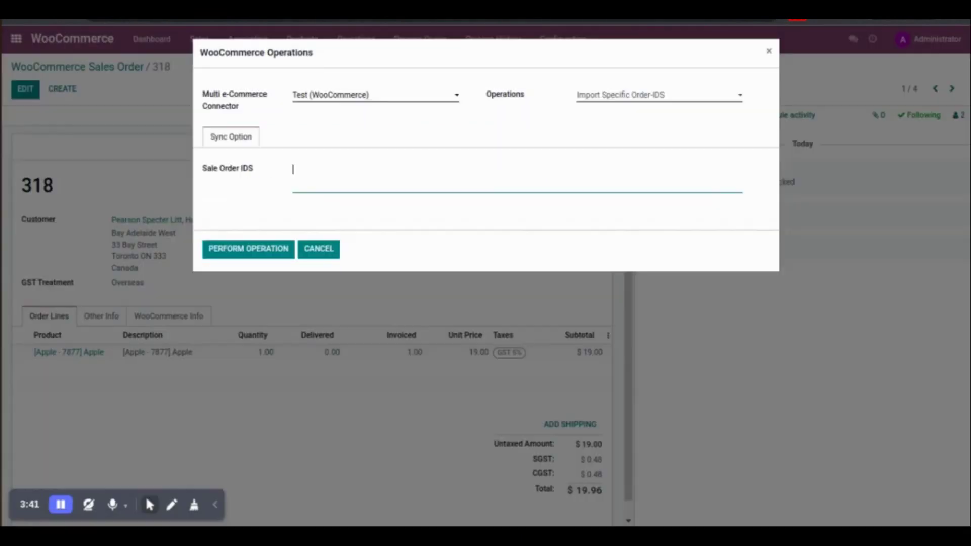
Cancel the Import Specific Order-IDS dialog without entering any order IDs.
click(500, 191)
click(429, 225)
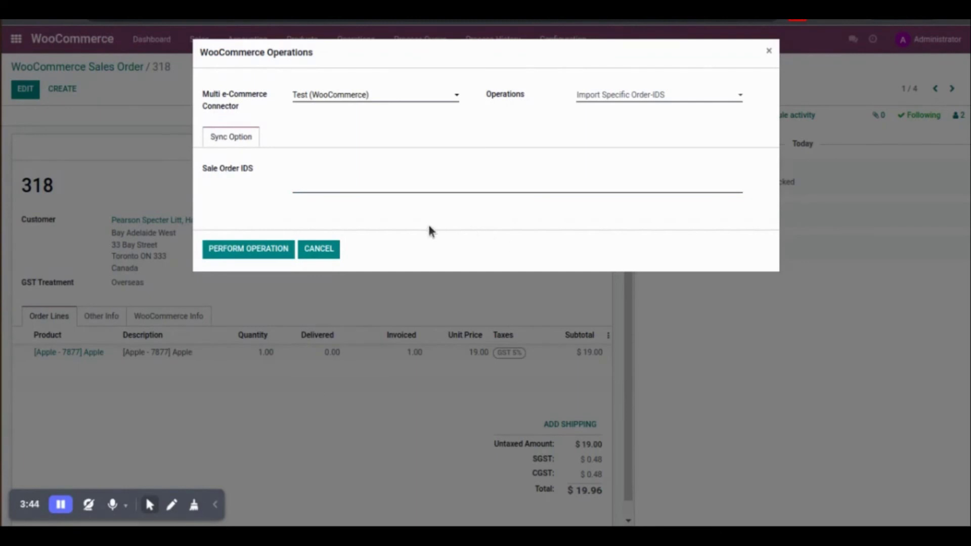
click(318, 249)
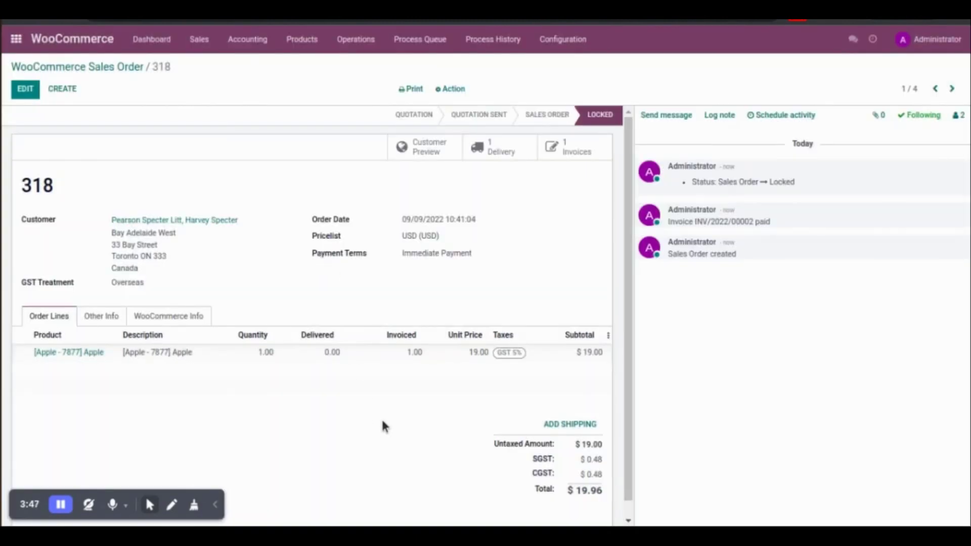